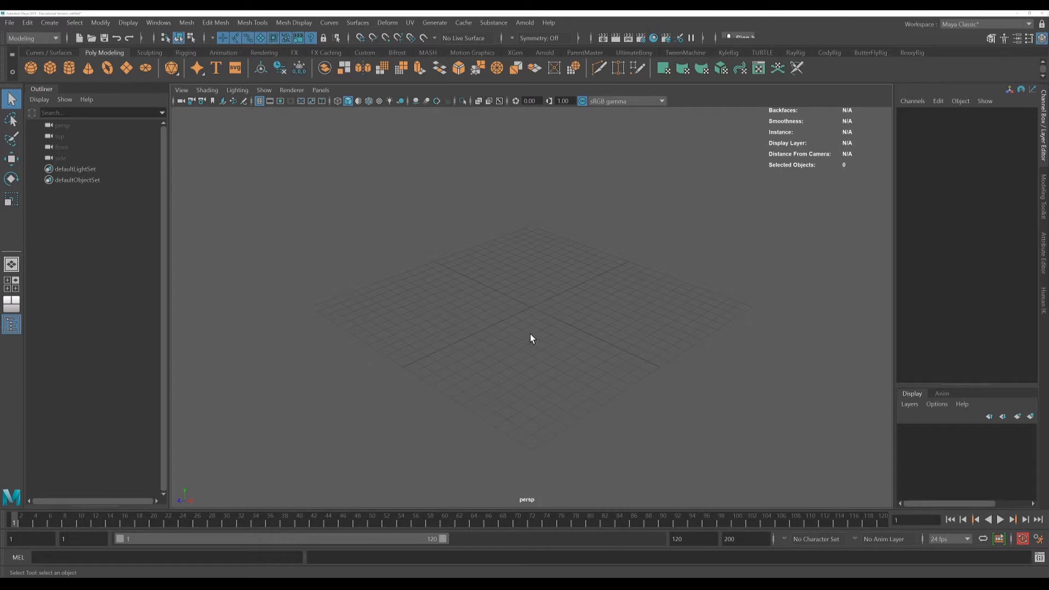
View the Attribute Editor, Modeling Toolkit and Human IK one after another, ending on the Channel Box / Layer Editor.
mouse_move(532, 385)
left_mouse_down("alt")
mouse_move(506, 385)
mouse_move(535, 385)
left_mouse_up("alt")
left_click(1044, 249)
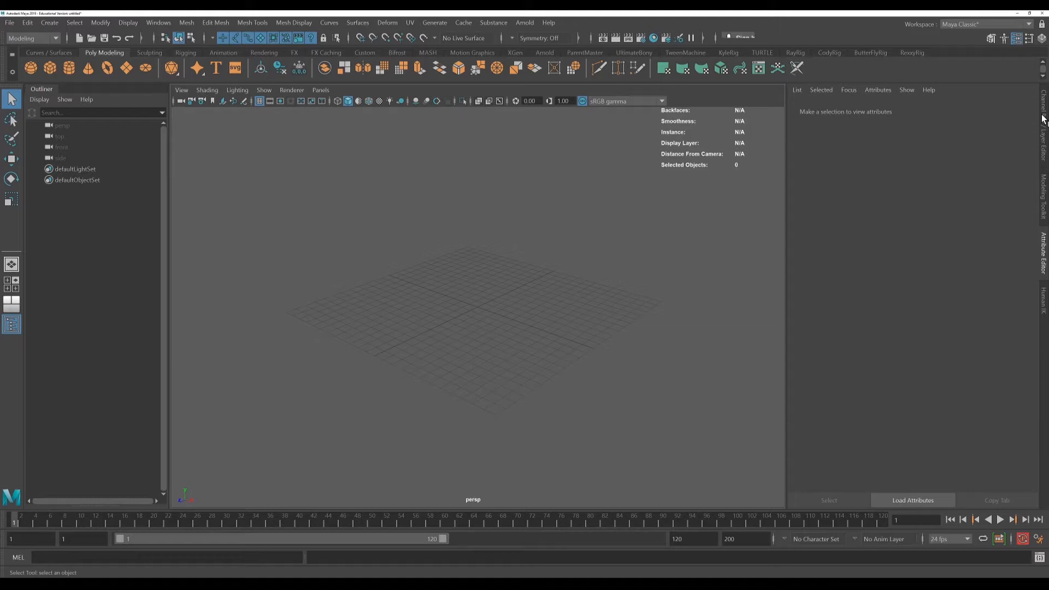
left_click(1043, 196)
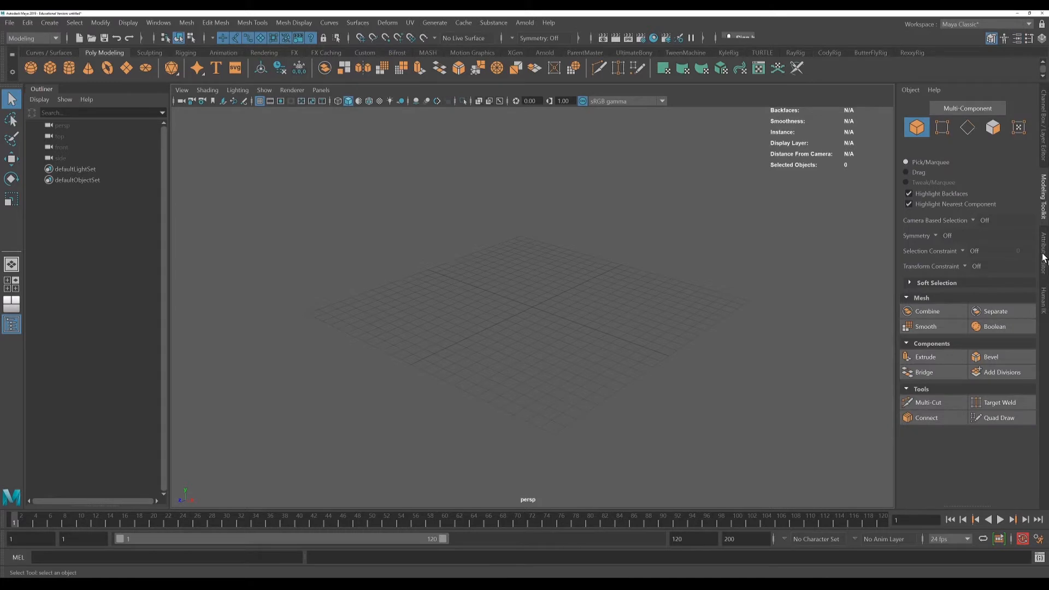
left_click(1043, 306)
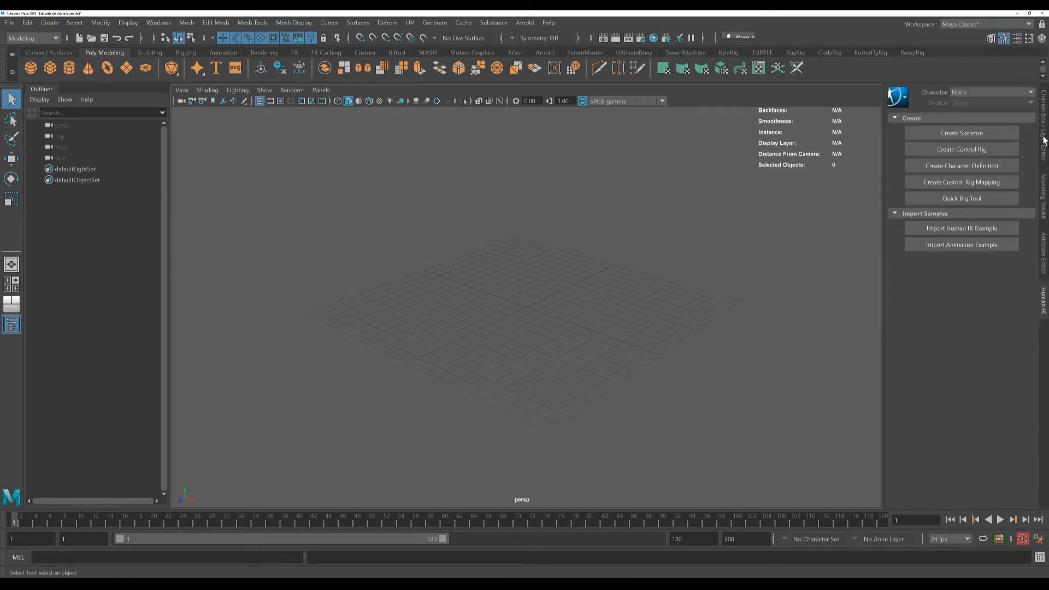
left_click(1044, 120)
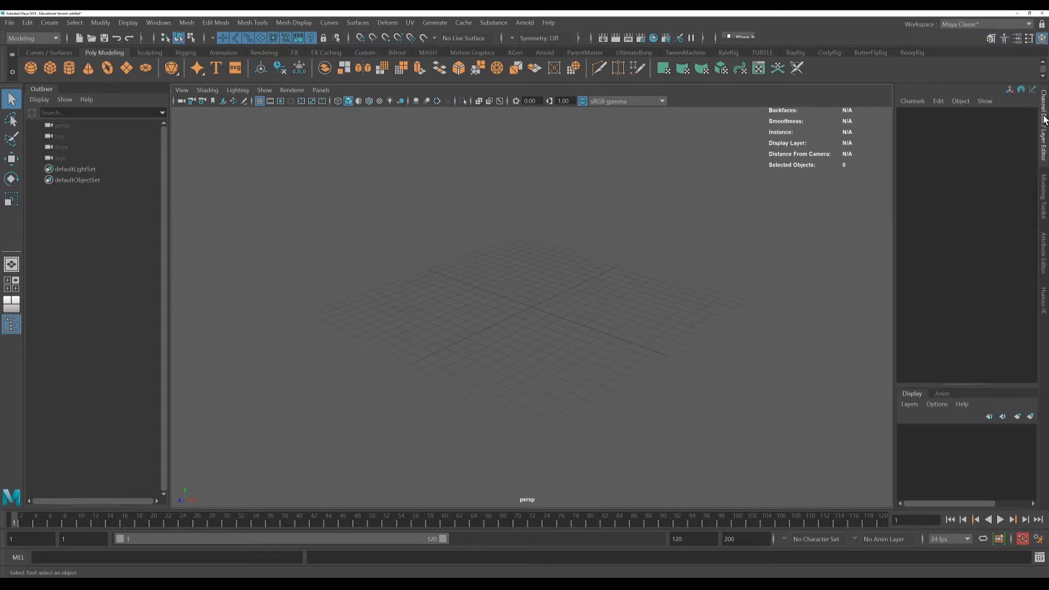
Collapse the Channel Box / Layer Editor and the Outliner, and expand both again.
left_click(1044, 120)
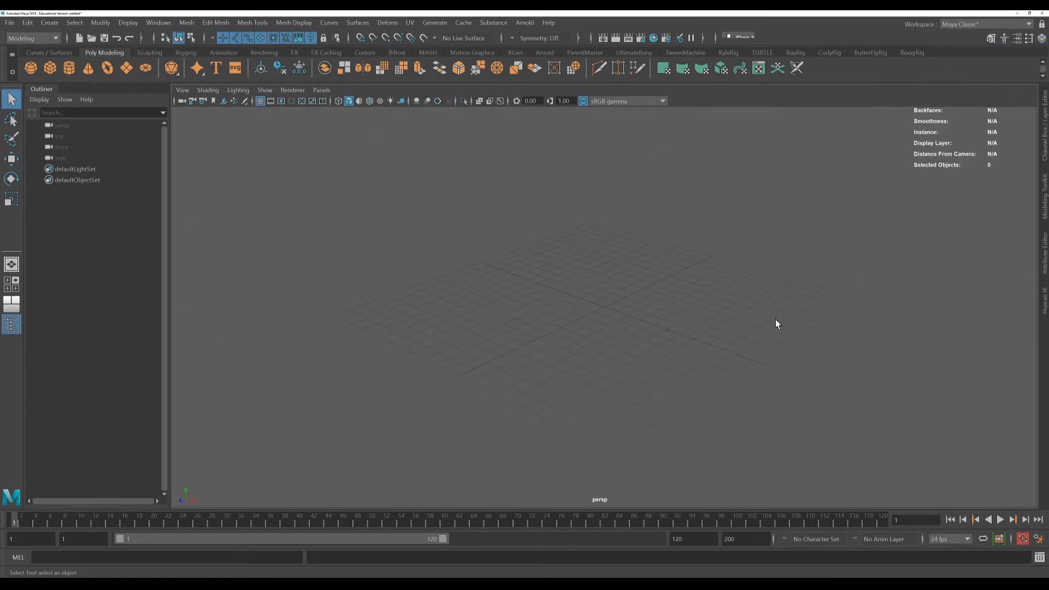
left_click(43, 87)
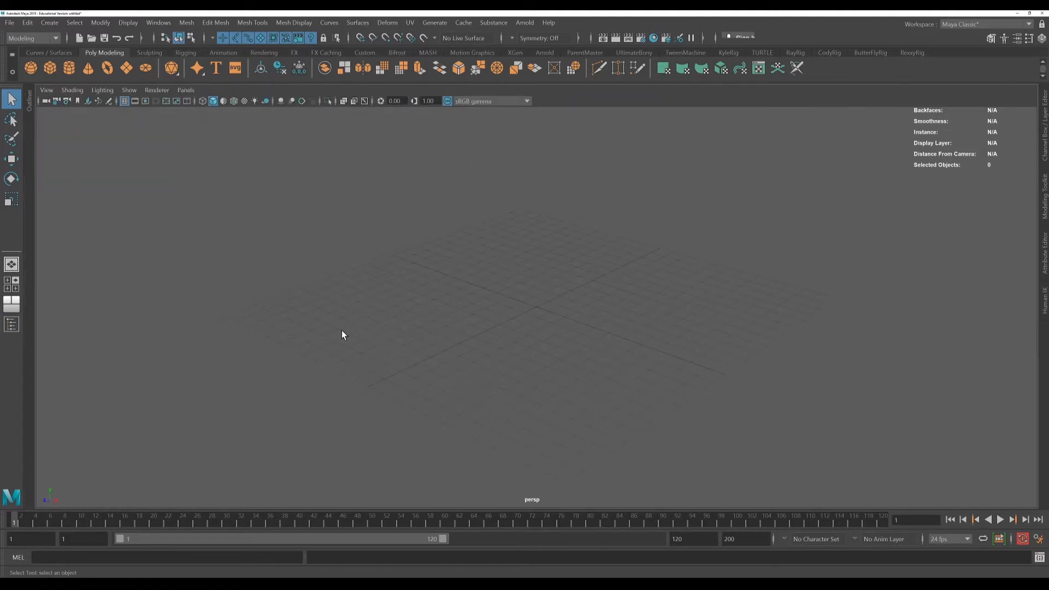
left_click(29, 100)
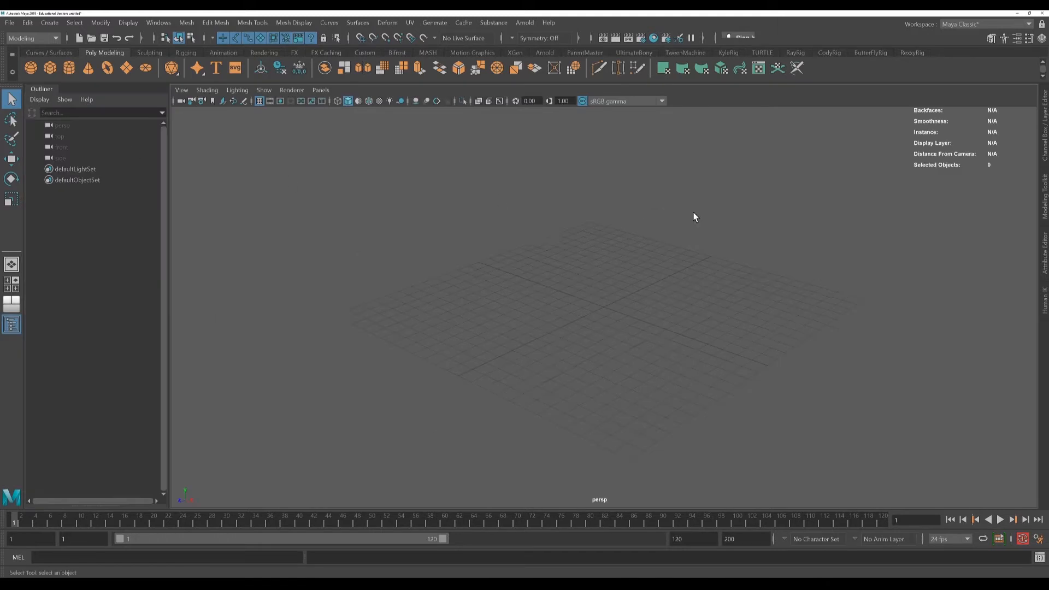
left_click(1045, 111)
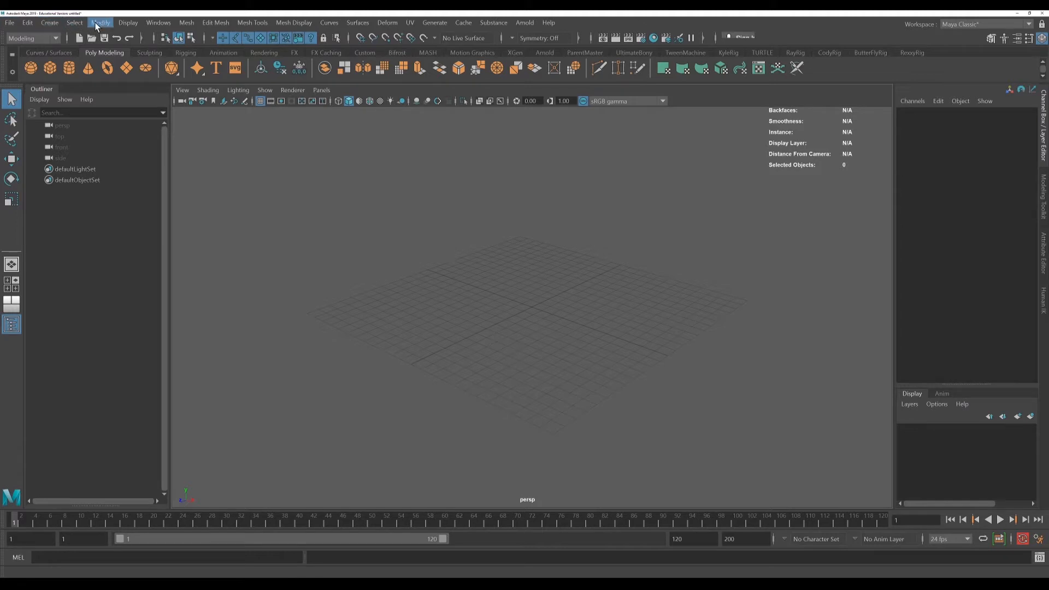
Review the object creation commands, the available menu sets and the mesh editing commands of the Modeling set.
left_click(54, 22)
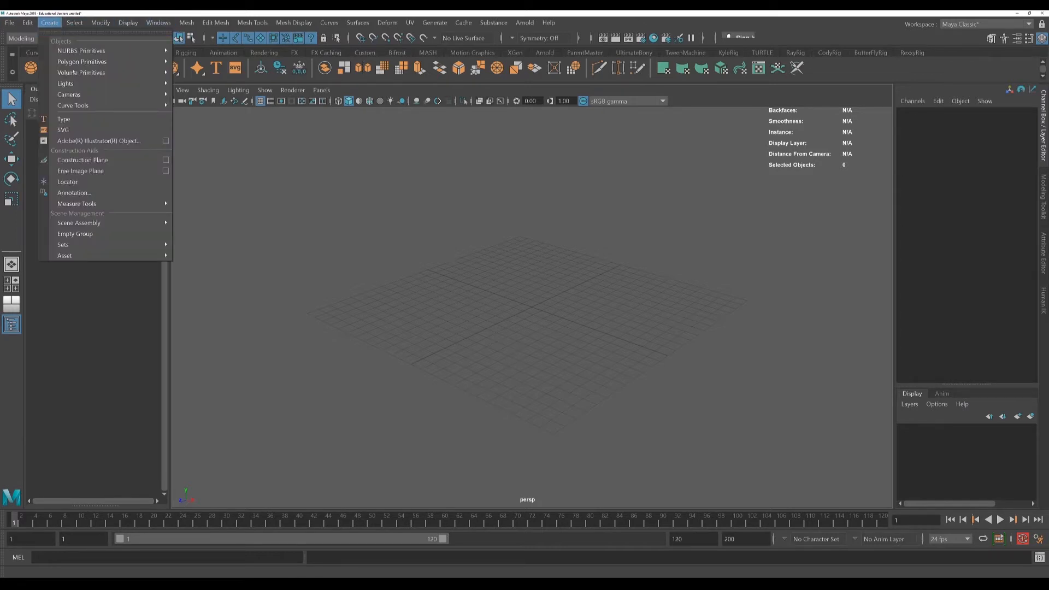
left_click(54, 23)
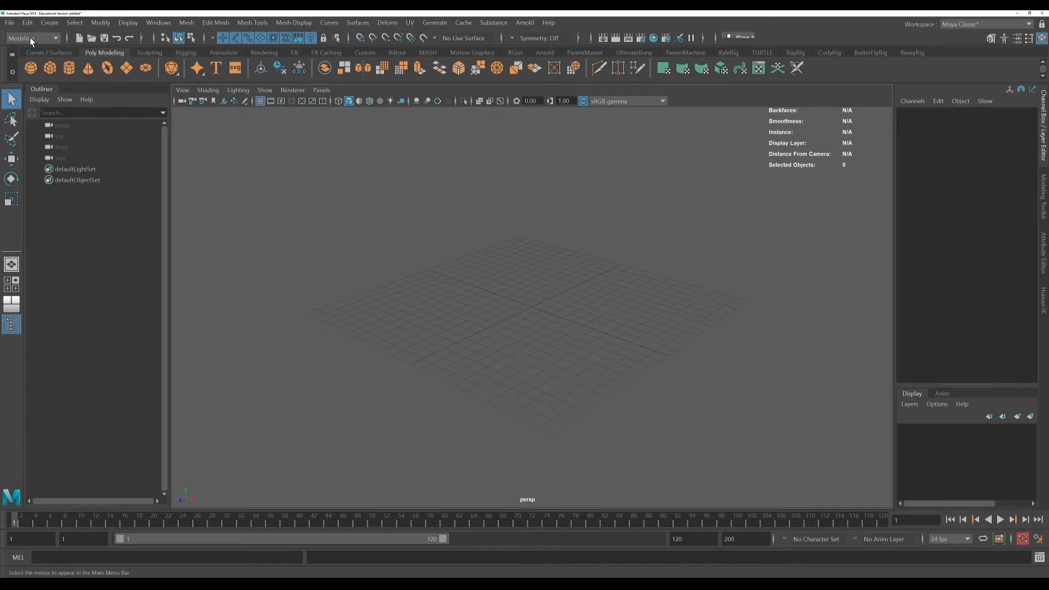
left_click(55, 38)
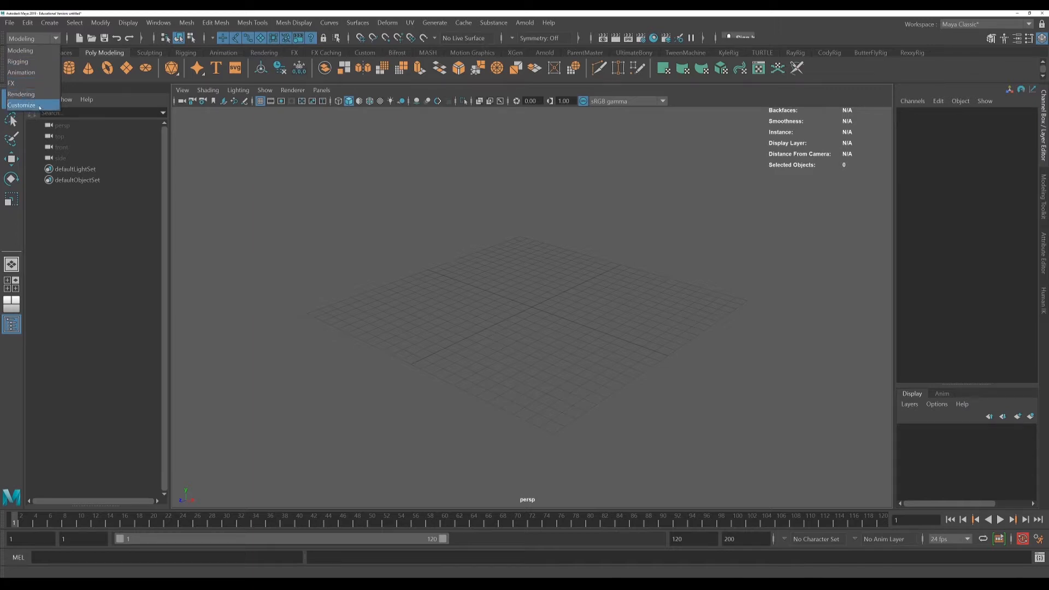
left_click(27, 51)
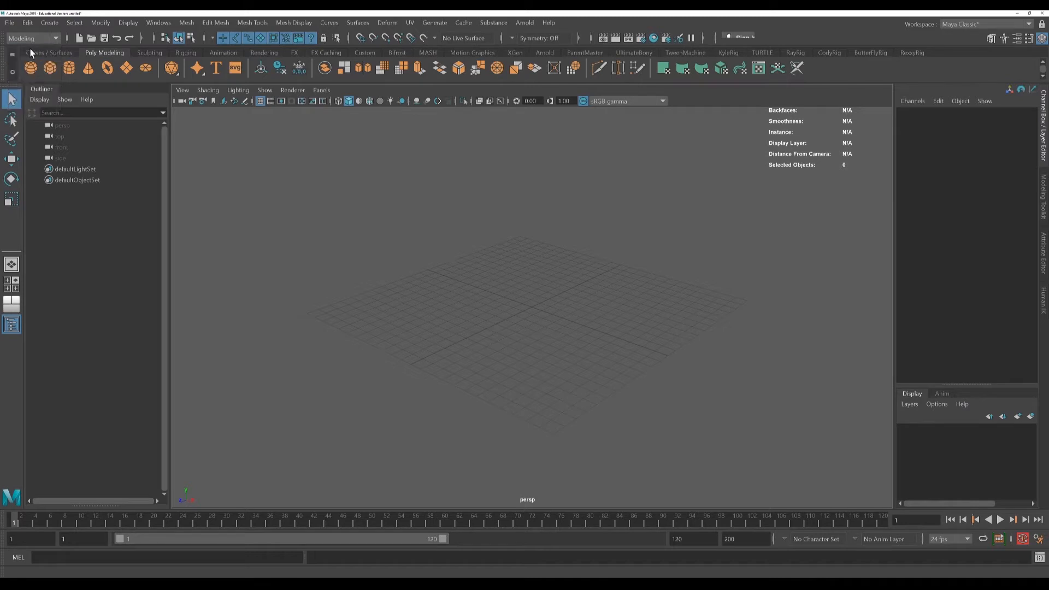
left_click(187, 25)
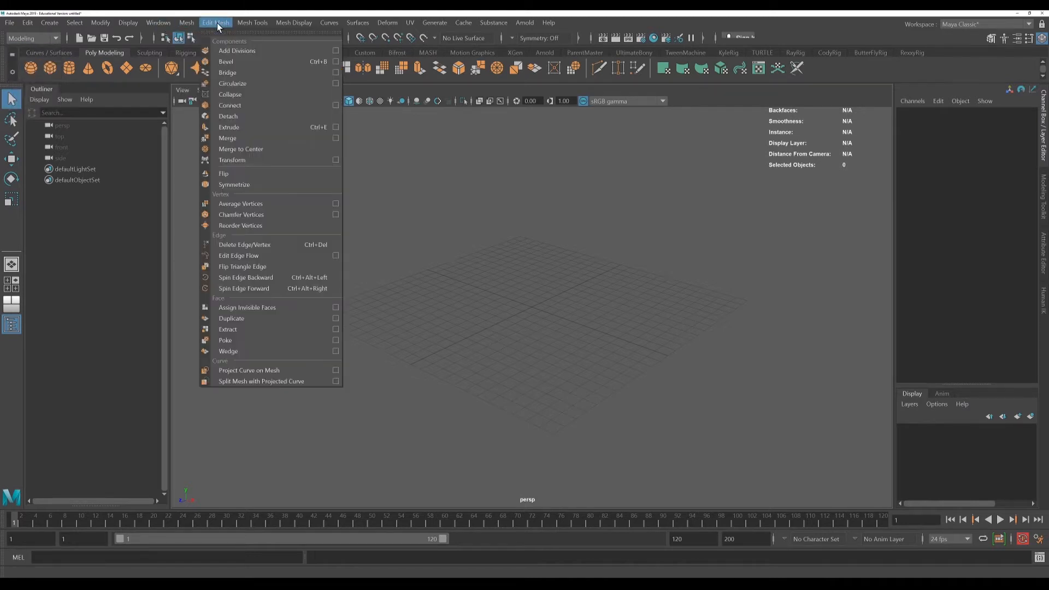
left_click(291, 24)
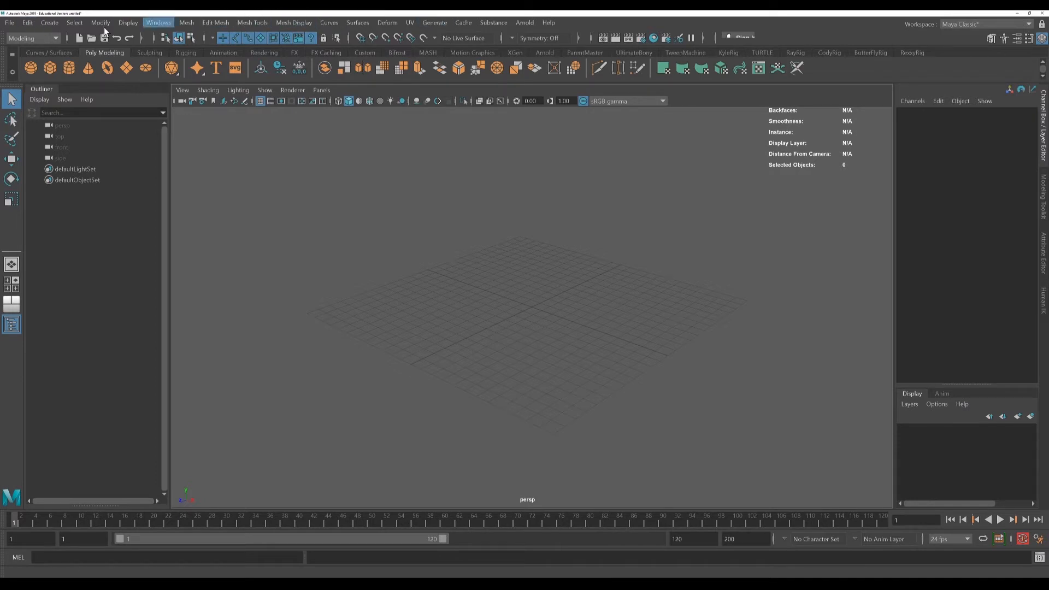
Switch the menu set to Rigging and Animation to compare their commands, and return it to Modeling.
left_click(57, 38)
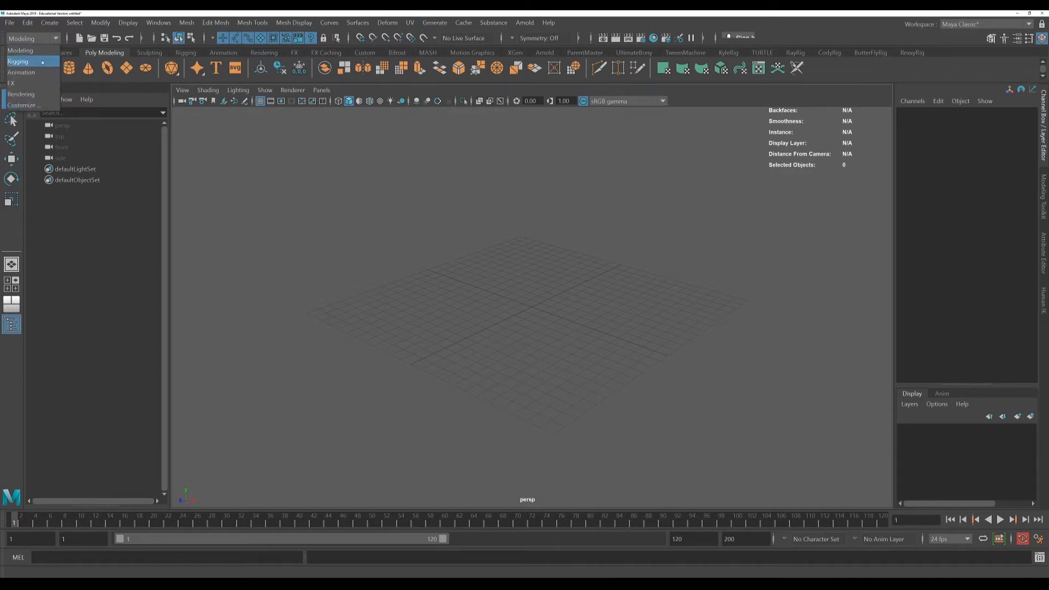
left_click(43, 61)
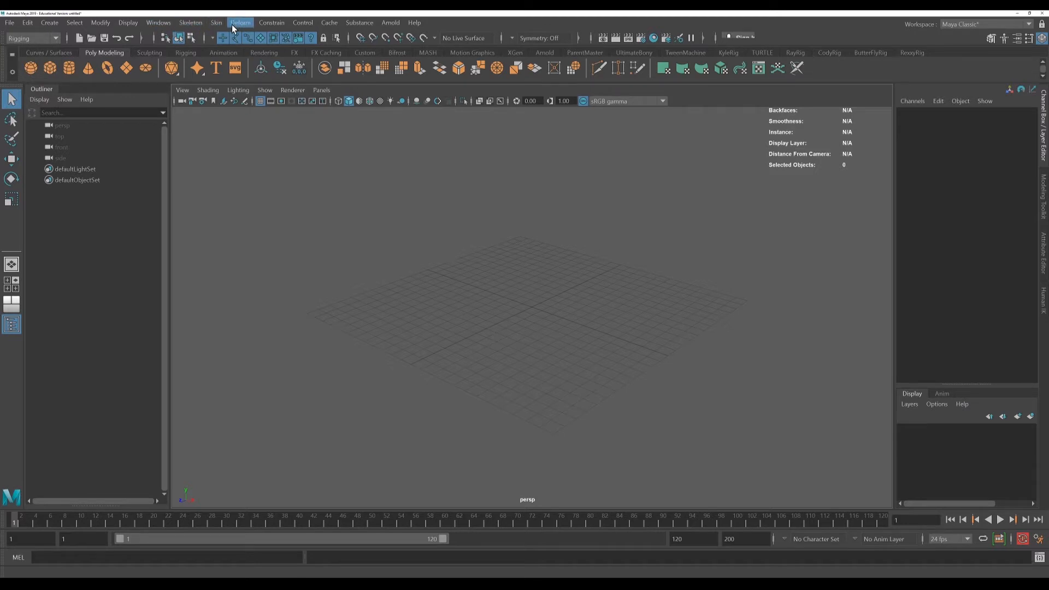
left_click(56, 39)
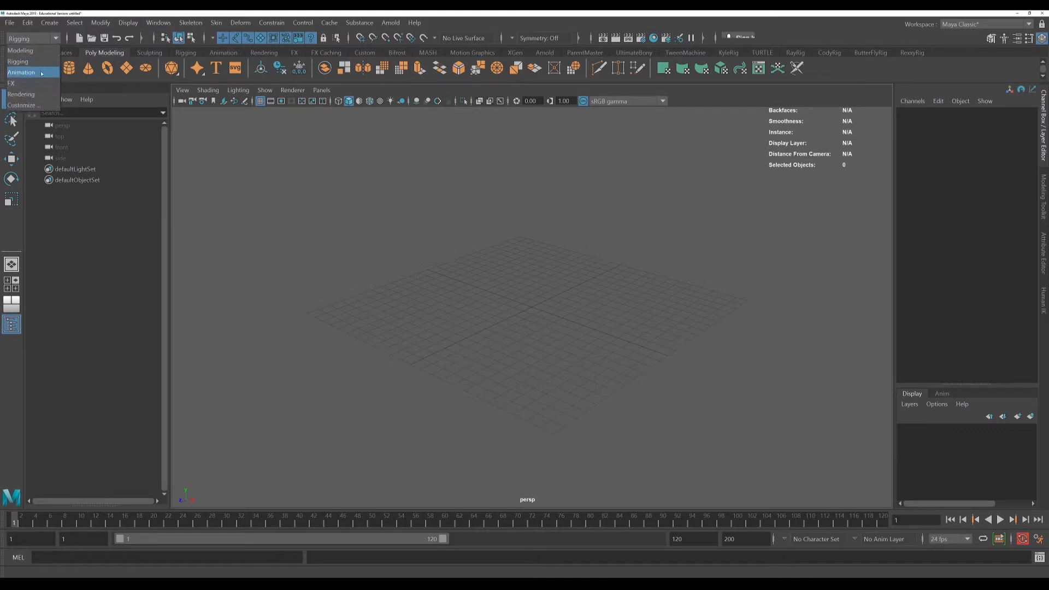
left_click(42, 73)
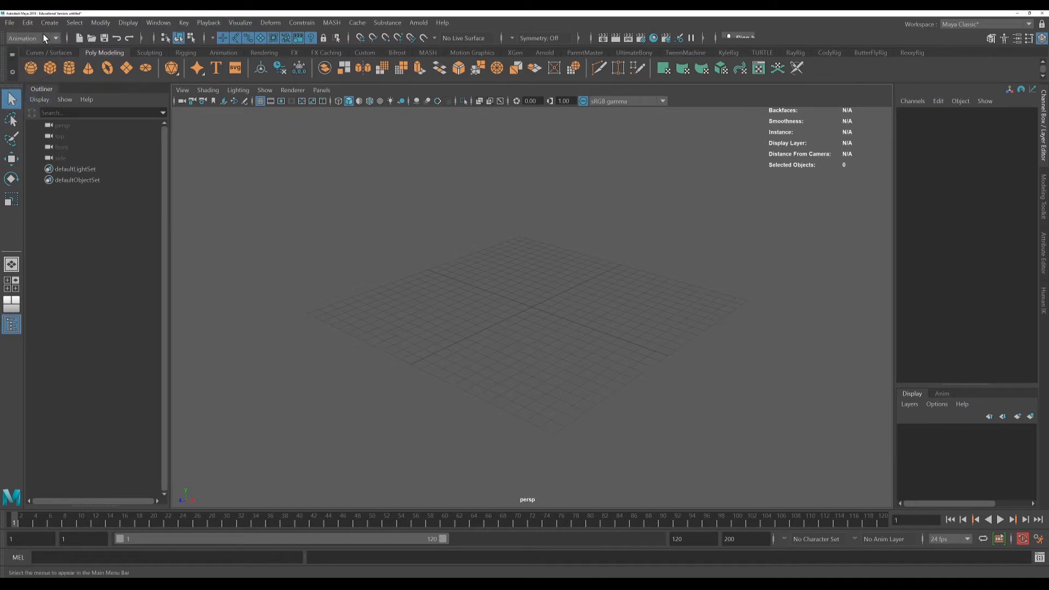
left_click(46, 38)
left_click(48, 50)
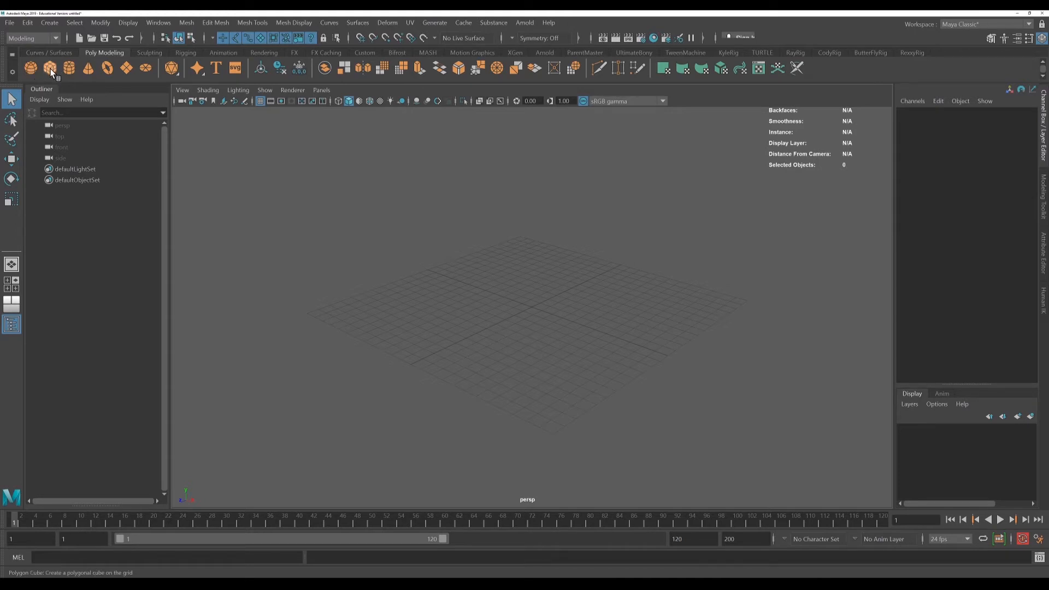
Examine the polygon primitives available for creation, and switch the shelf to Animation and finally to Custom.
left_click(50, 23)
mouse_move(59, 62)
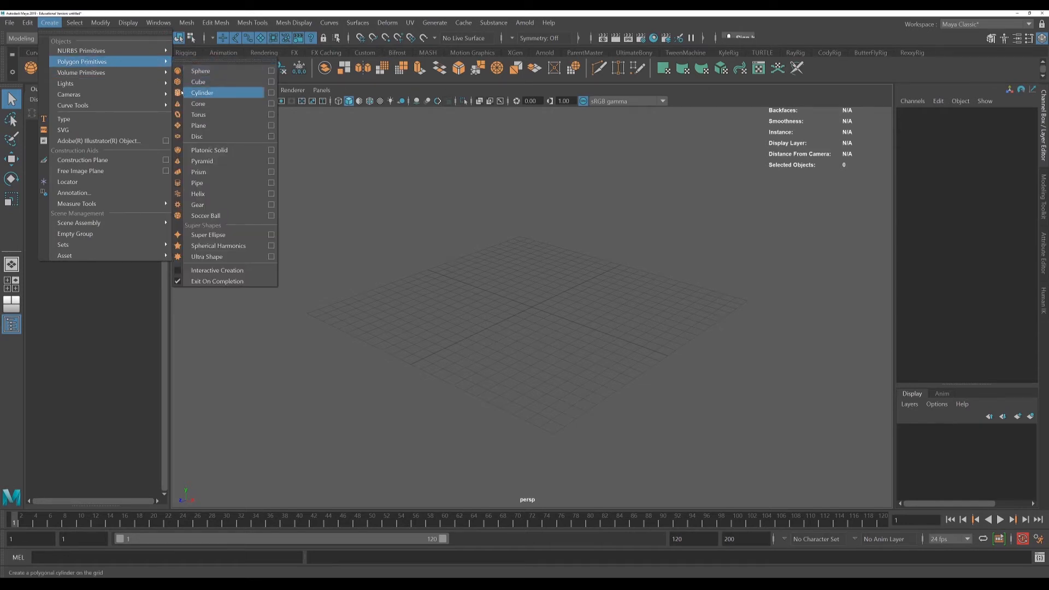
left_click(90, 15)
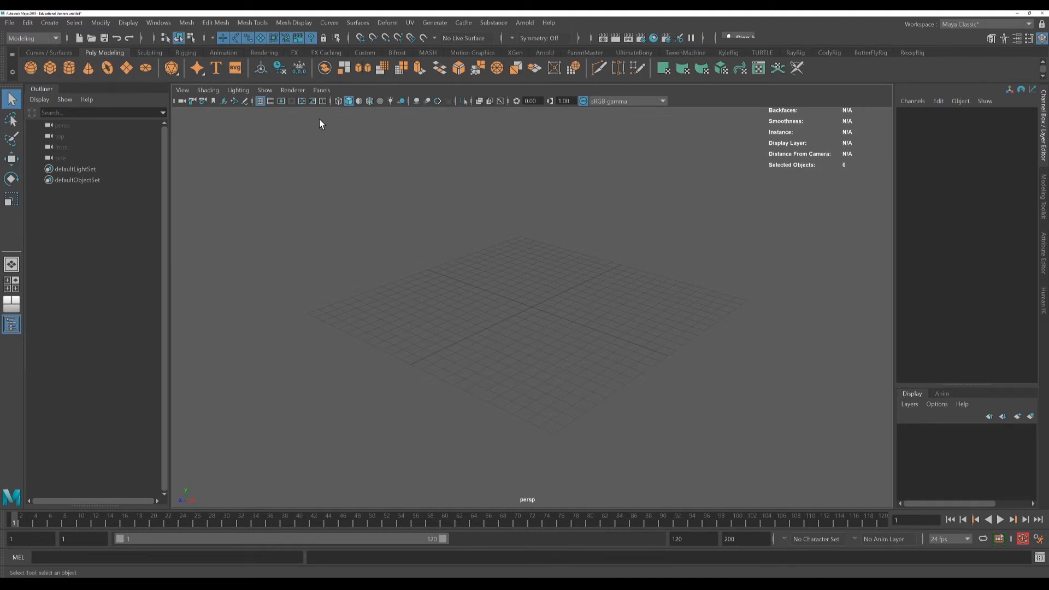
left_click(223, 53)
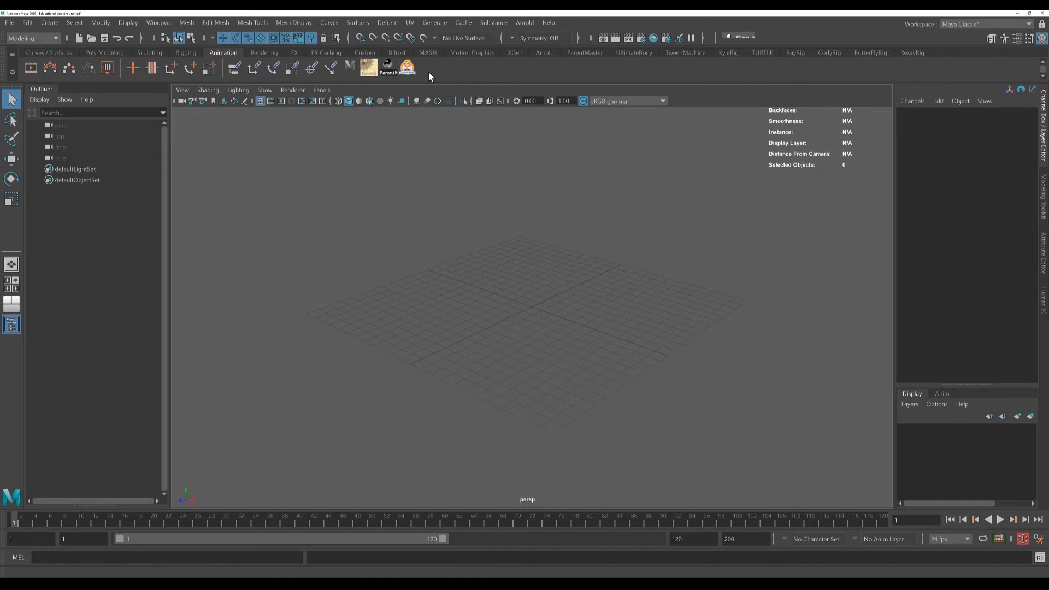
left_click(364, 53)
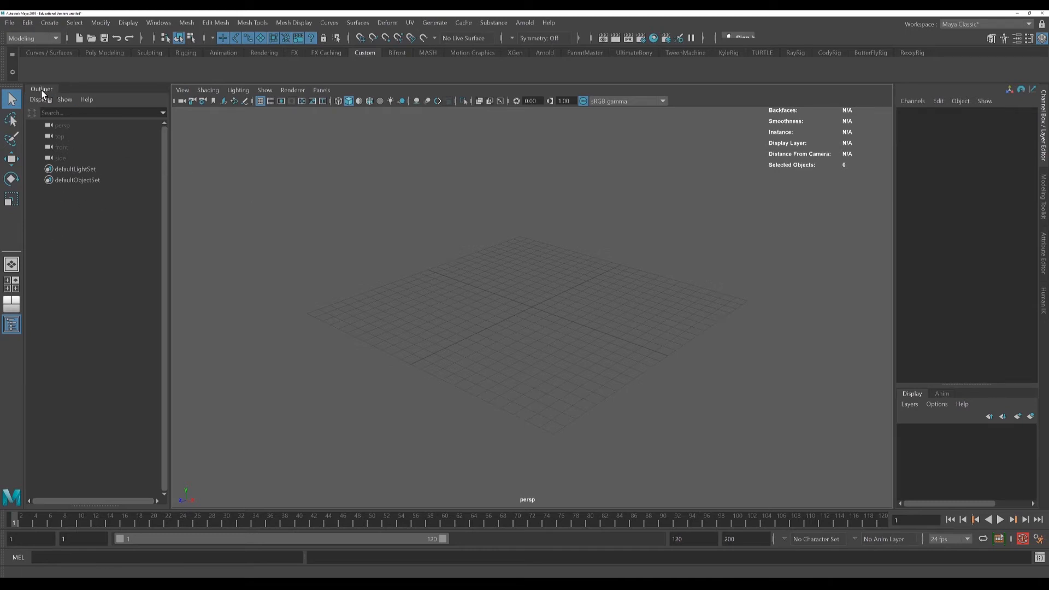
Find where the Outliner can be opened, undock it as a floating window and dock it back beside the viewport.
left_click(159, 23)
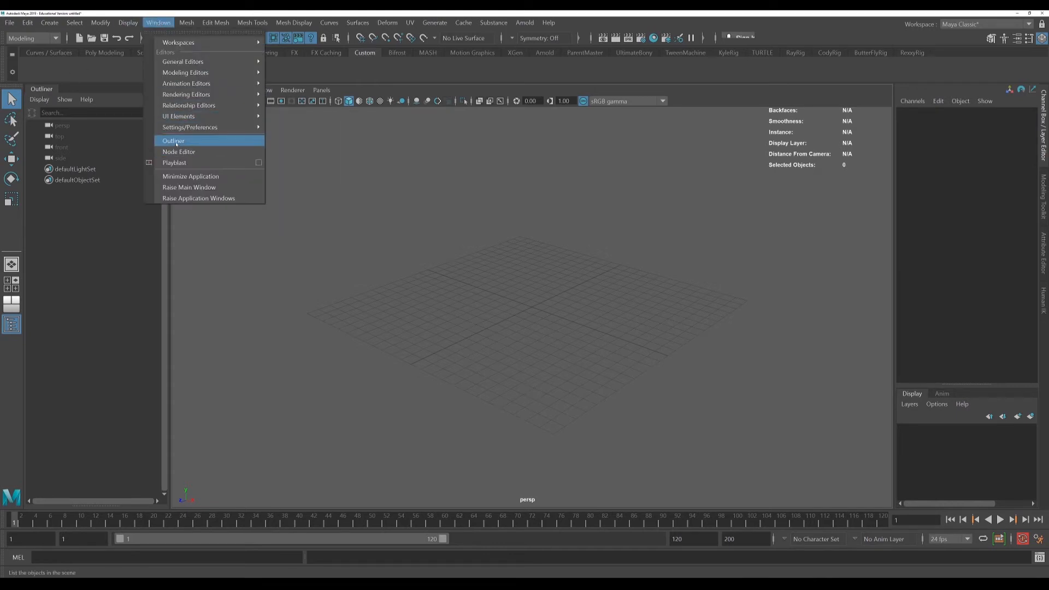
left_click(160, 21)
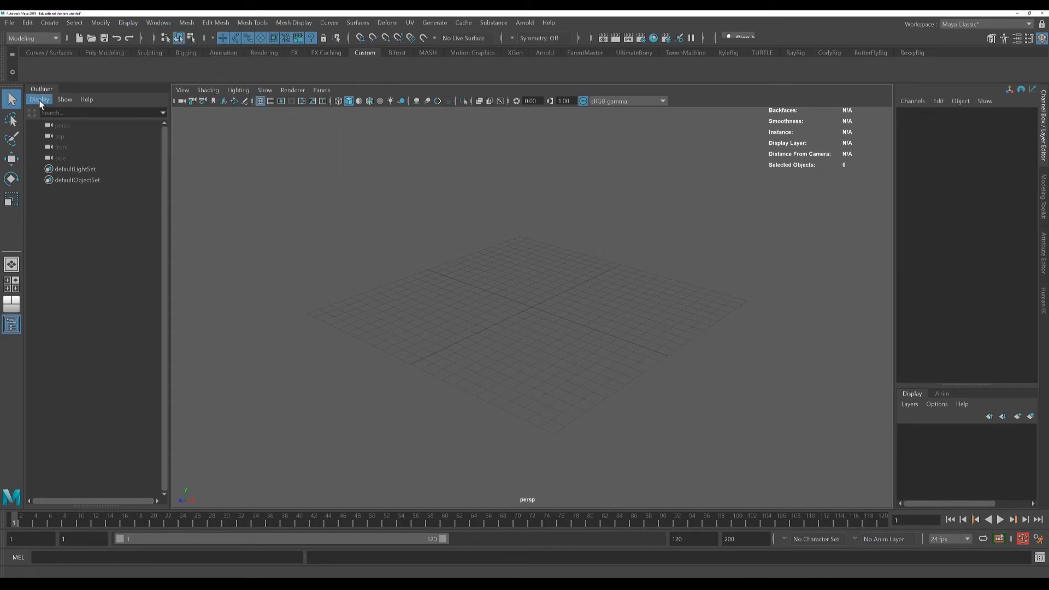
left_click_drag(45, 92, 266, 209)
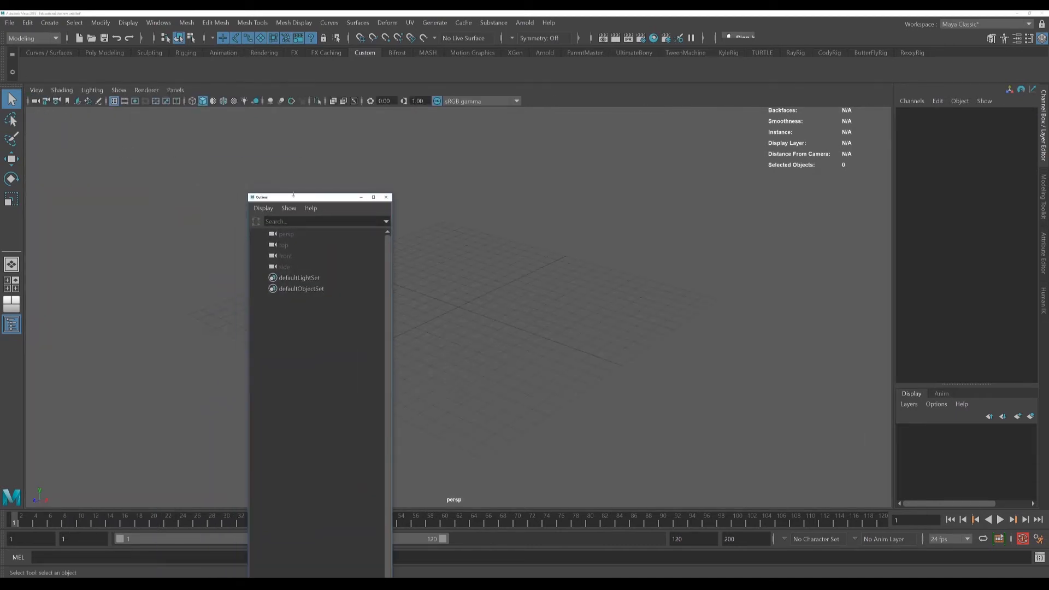
left_click_drag(297, 201, 25, 136)
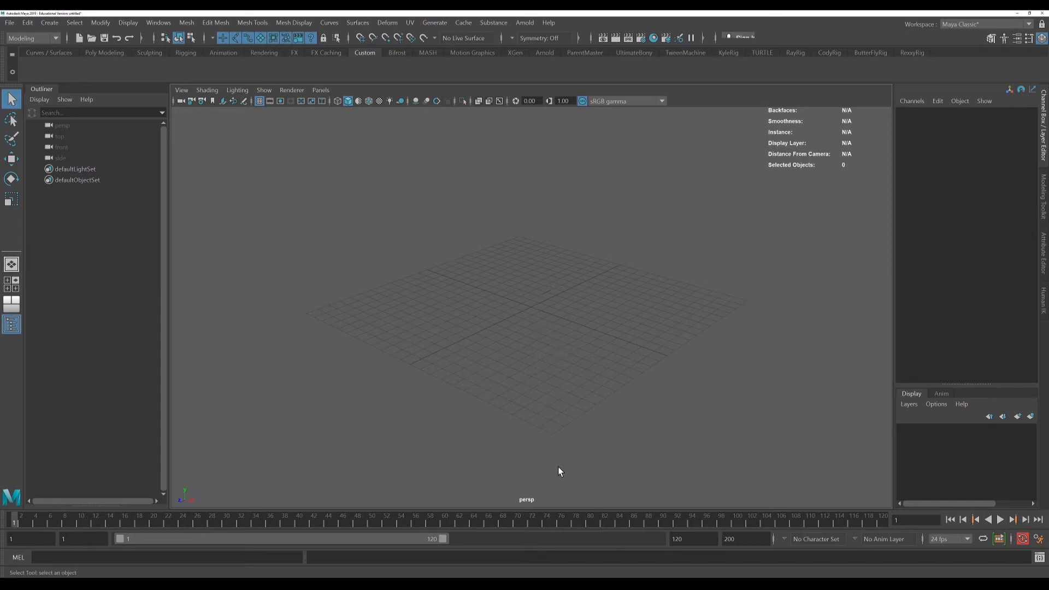
Show the four-view layout and examine the perspective and orthographic camera choices for the top viewport.
left_click(11, 287)
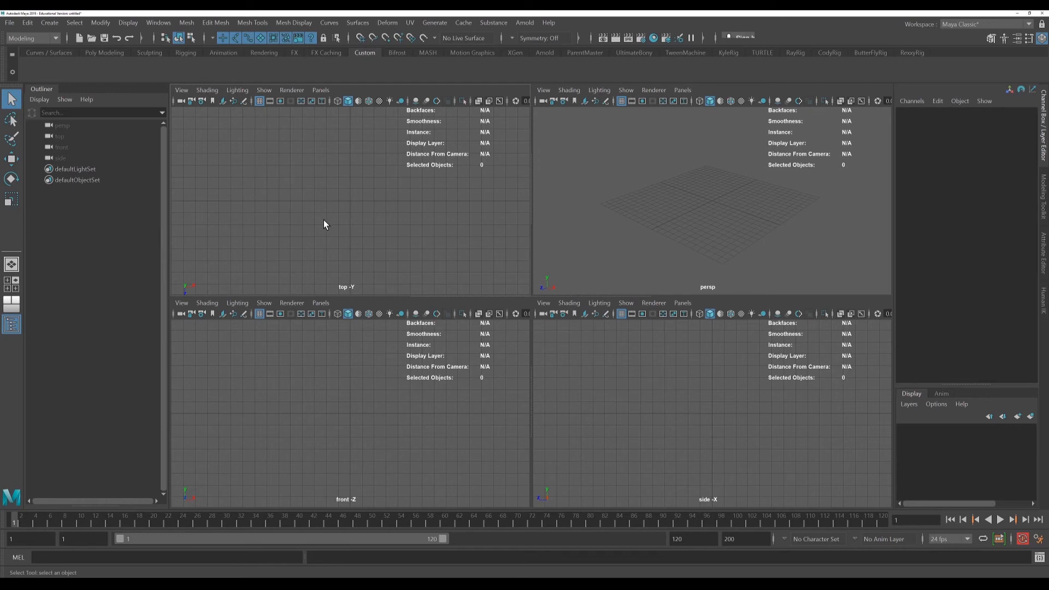
left_click(321, 91)
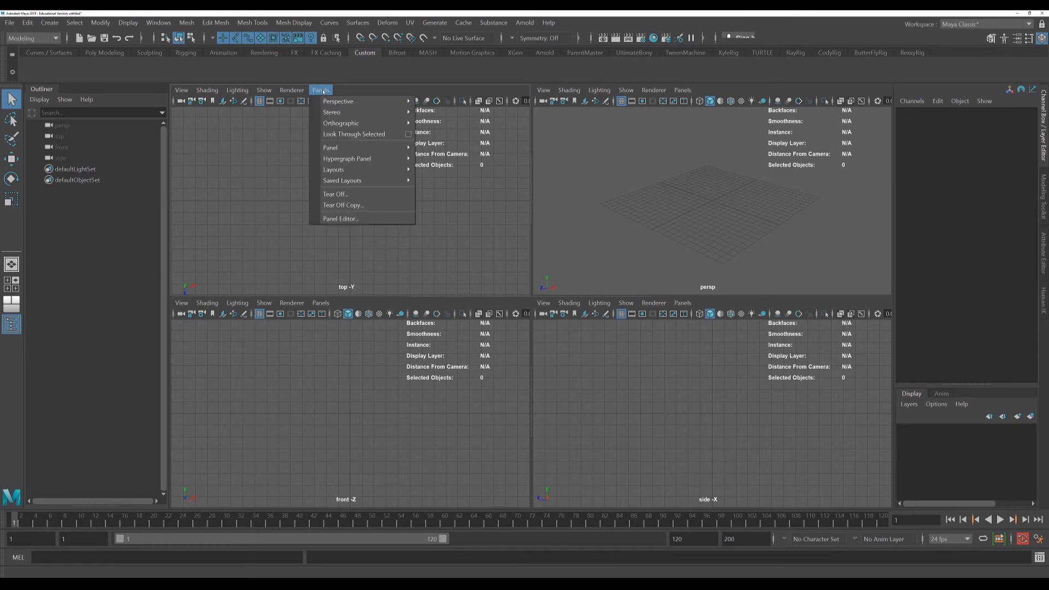
mouse_move(361, 101)
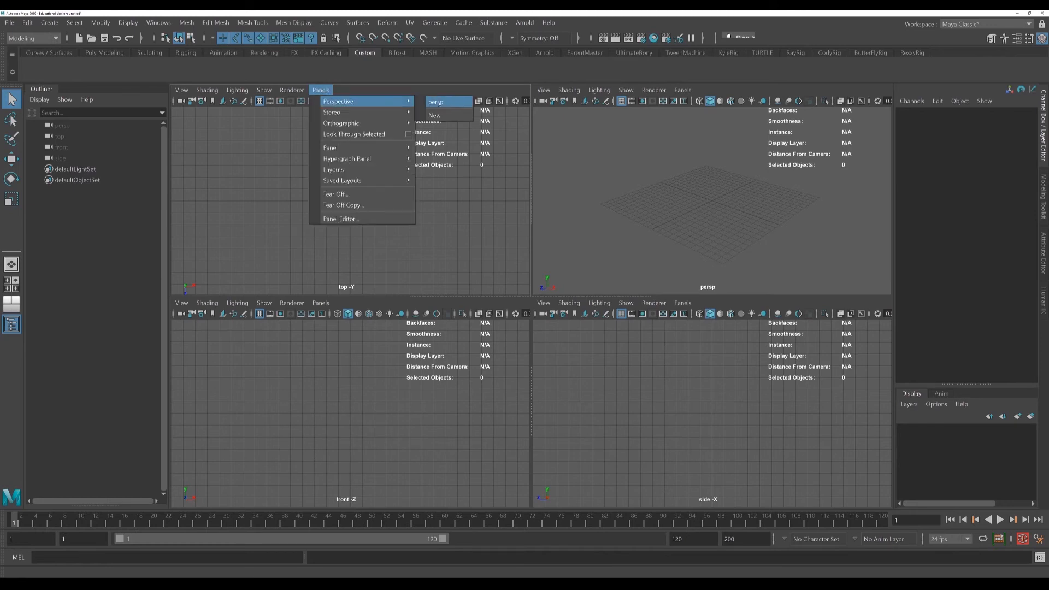
mouse_move(331, 116)
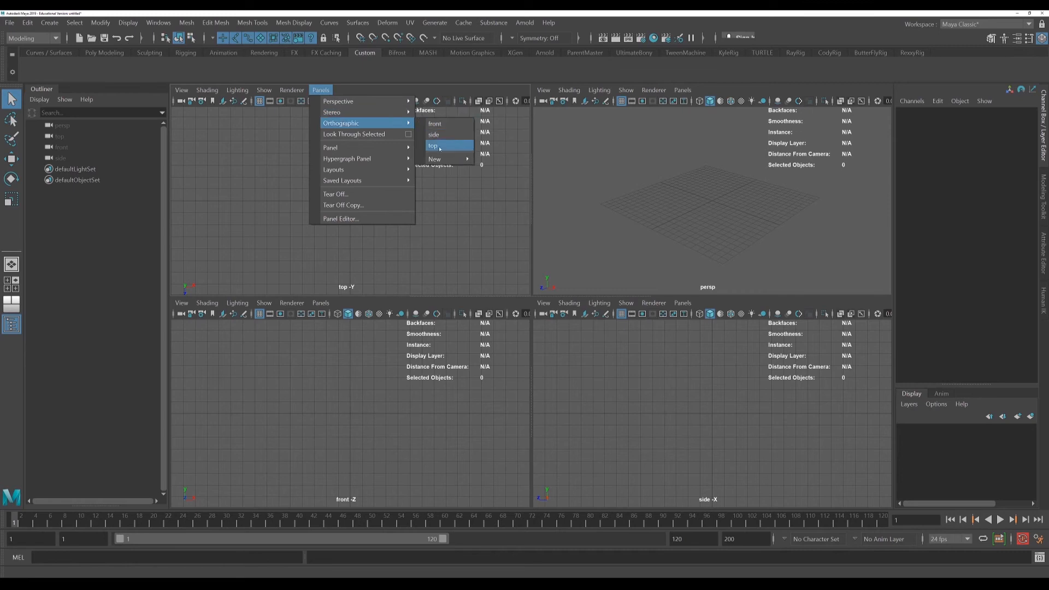
mouse_move(439, 159)
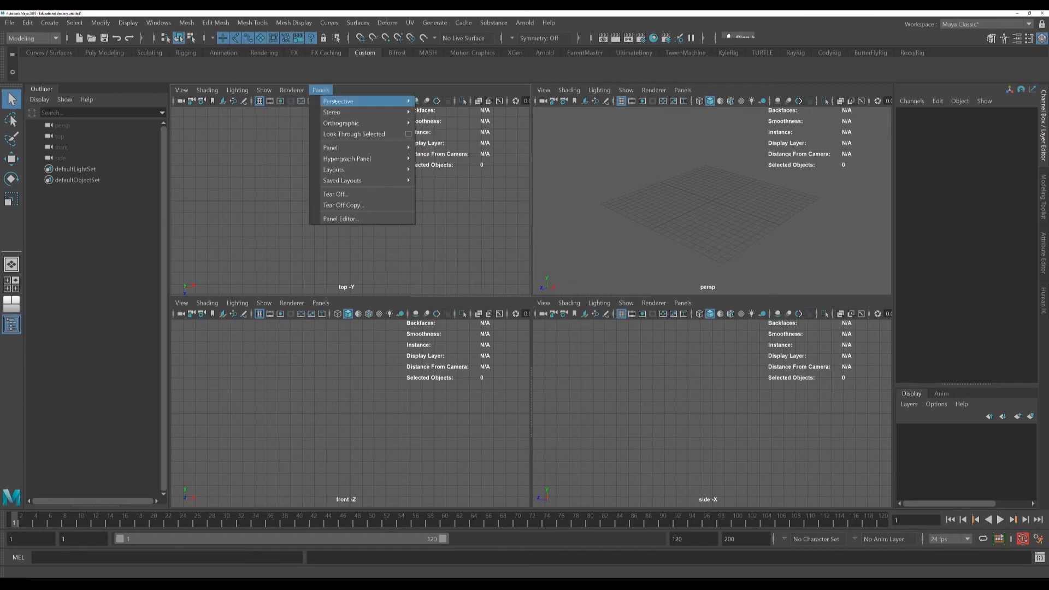
left_click(228, 210)
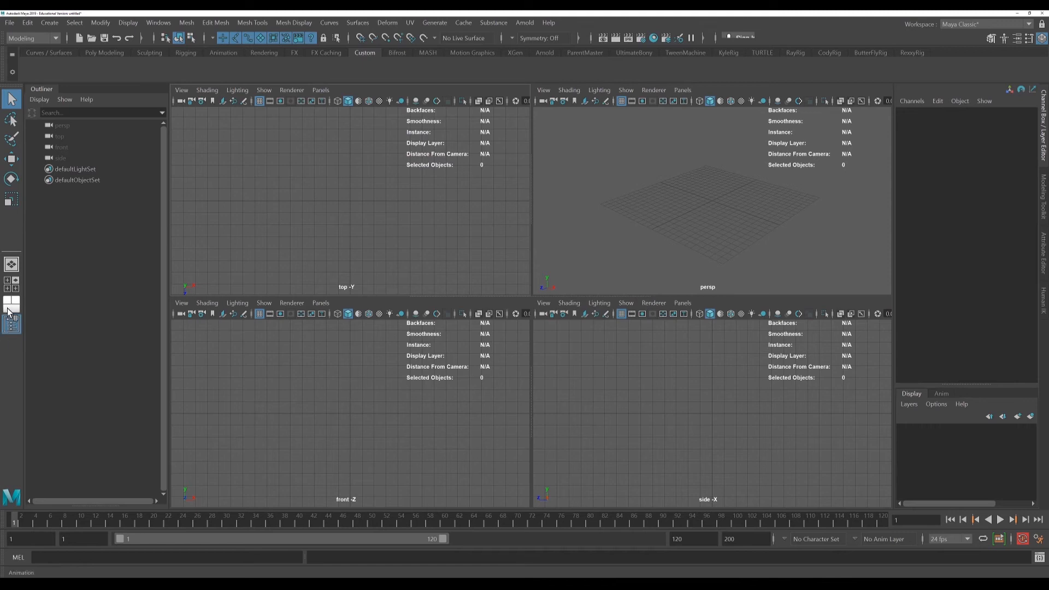
Switch to the single perspective view and toggle back to the four-view layout.
left_click(11, 264)
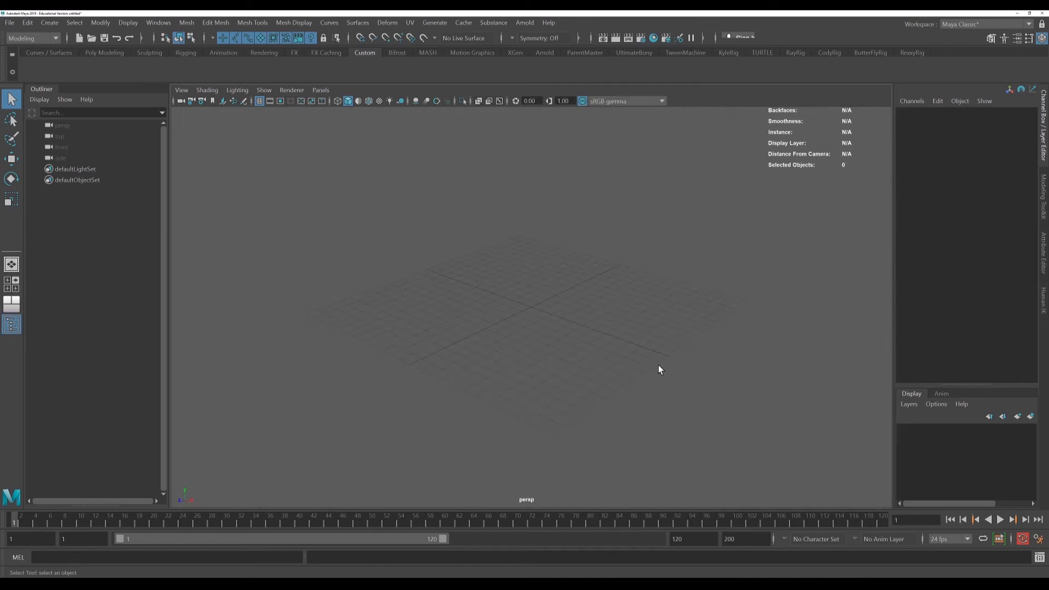
key("space")
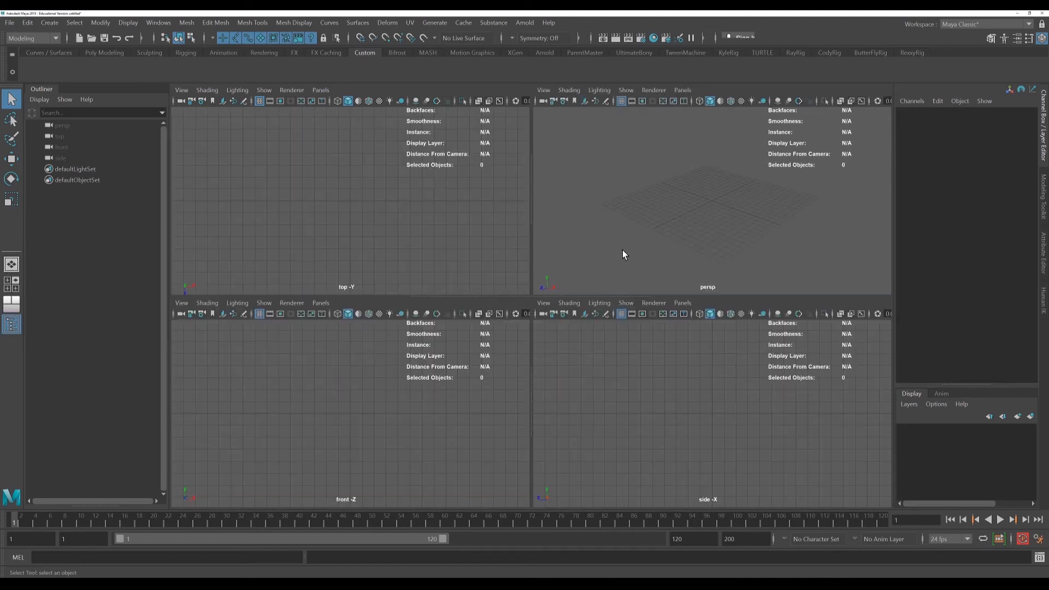
Toggle repeatedly between the four-view layout and the perspective view, finishing on the single perspective view.
key("space")
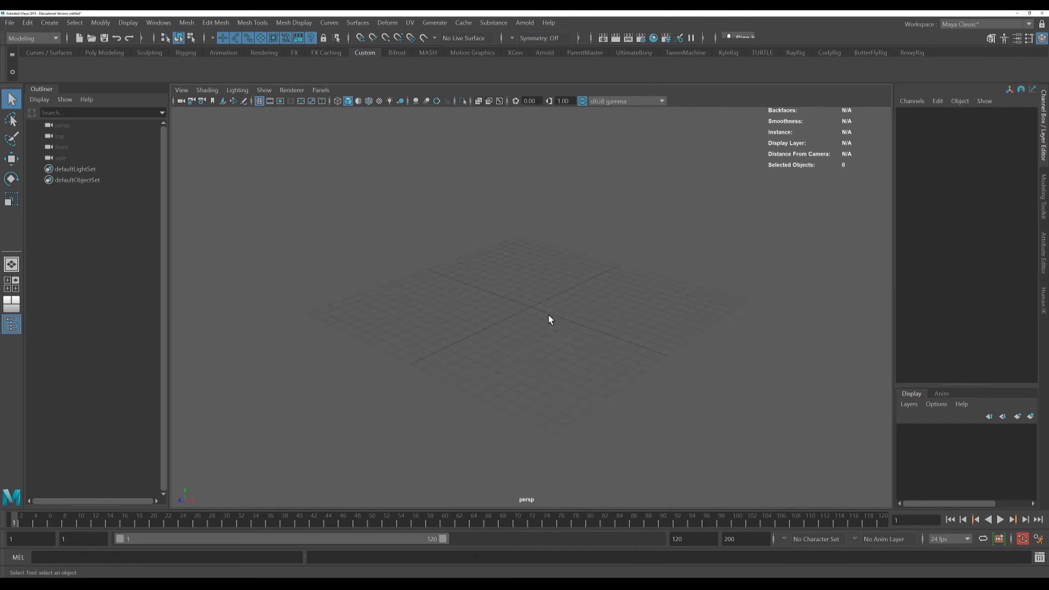
key("space")
key("space")
key("space")
key("space")
Try adjusting the playback range, and open the Time Slider preferences and save them.
left_click_drag(150, 539, 122, 541)
left_click(1040, 537)
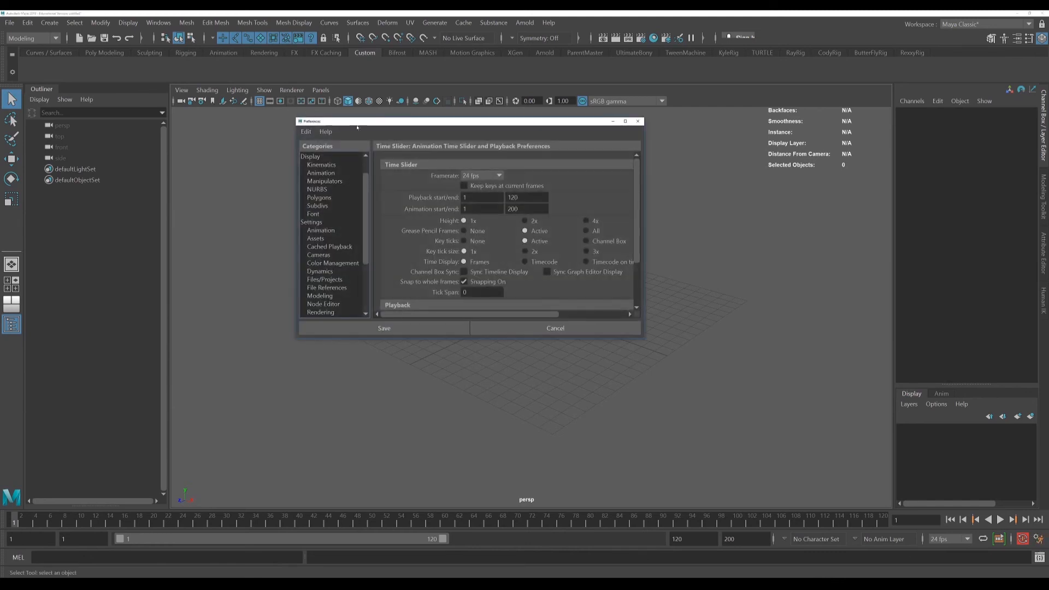
left_click(344, 326)
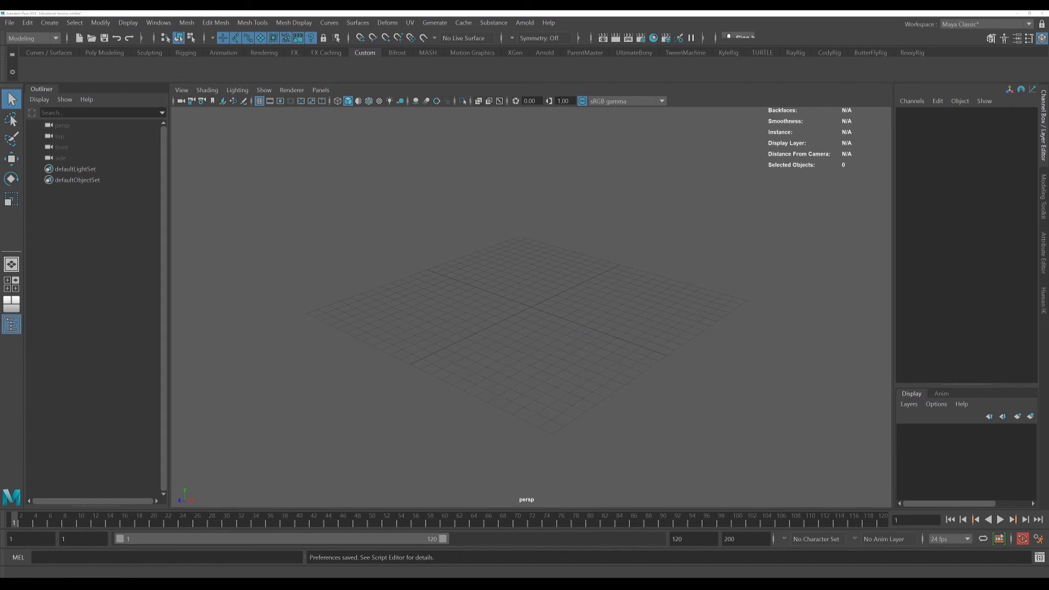
Open the Script Editor, reposition and widen its window to show the full MEL script lines, and close it.
left_click(1039, 557)
left_click_drag(603, 133, 462, 210)
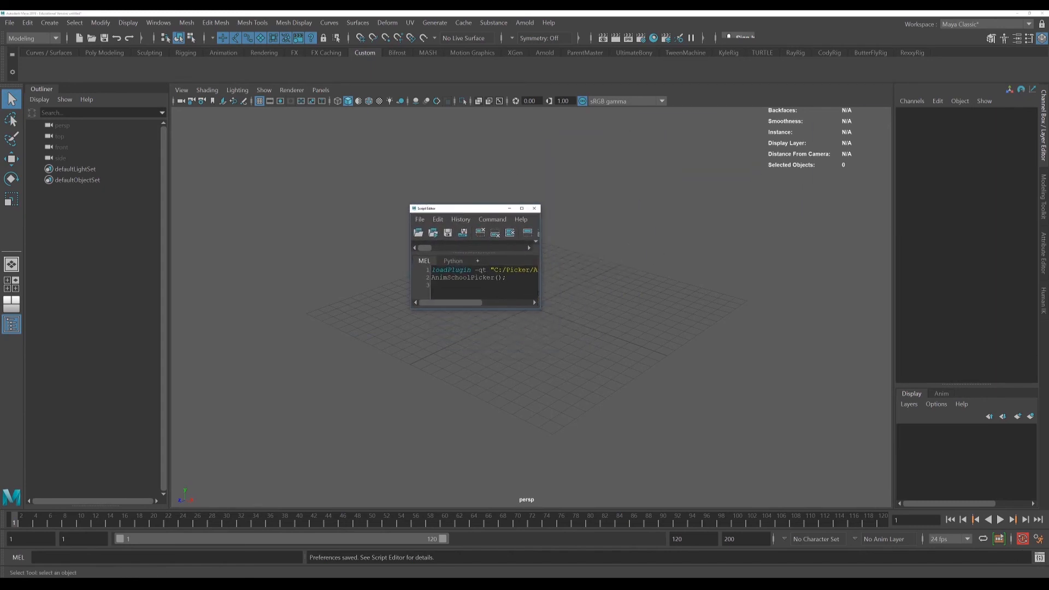
left_click_drag(540, 289, 698, 290)
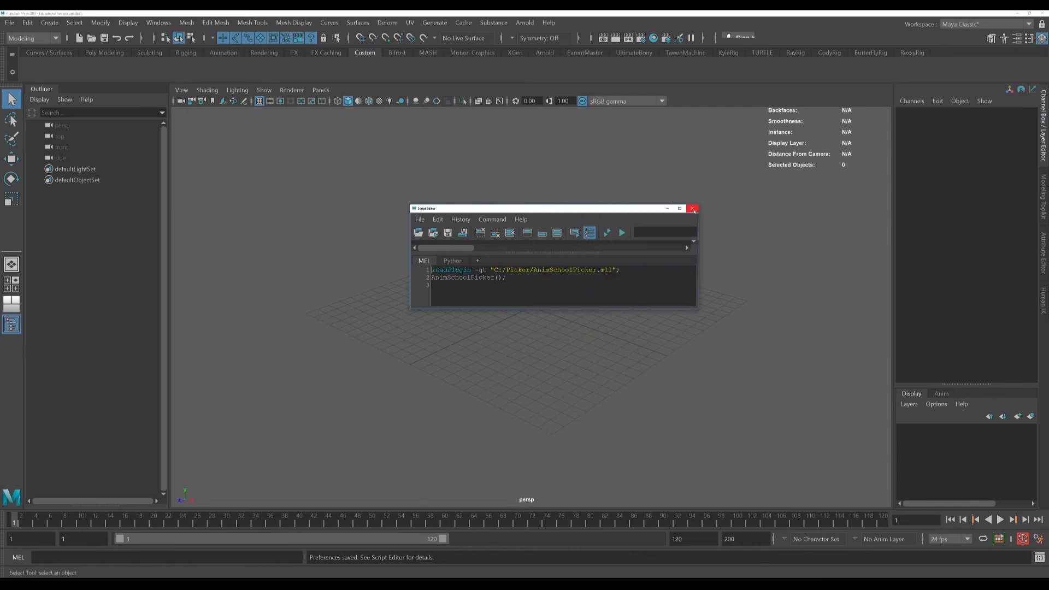
left_click(692, 209)
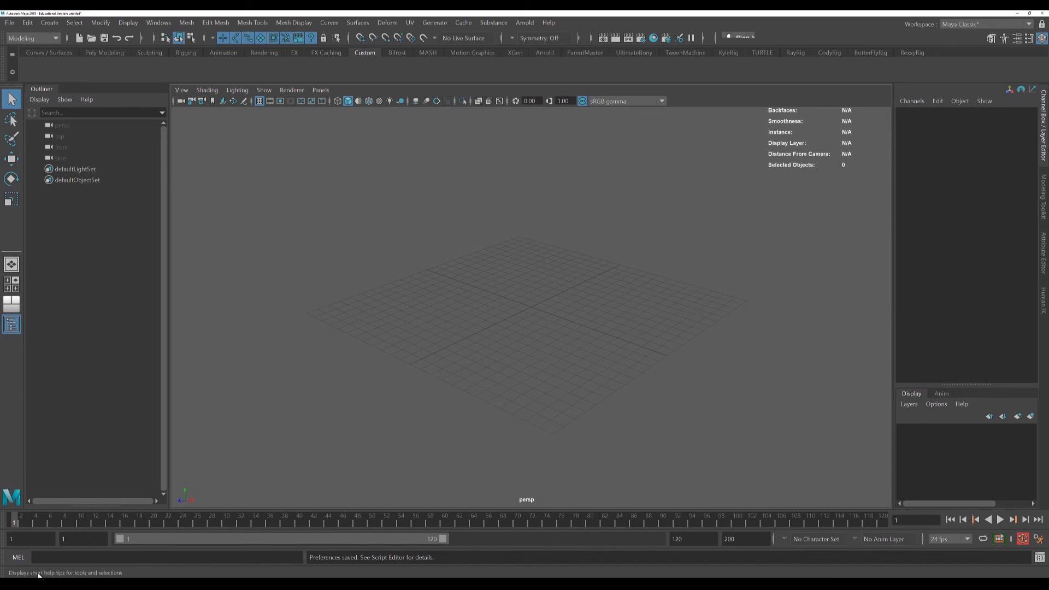
Show the Poly Modeling shelf and switch the workspace to Modeling - Standard.
left_click(105, 53)
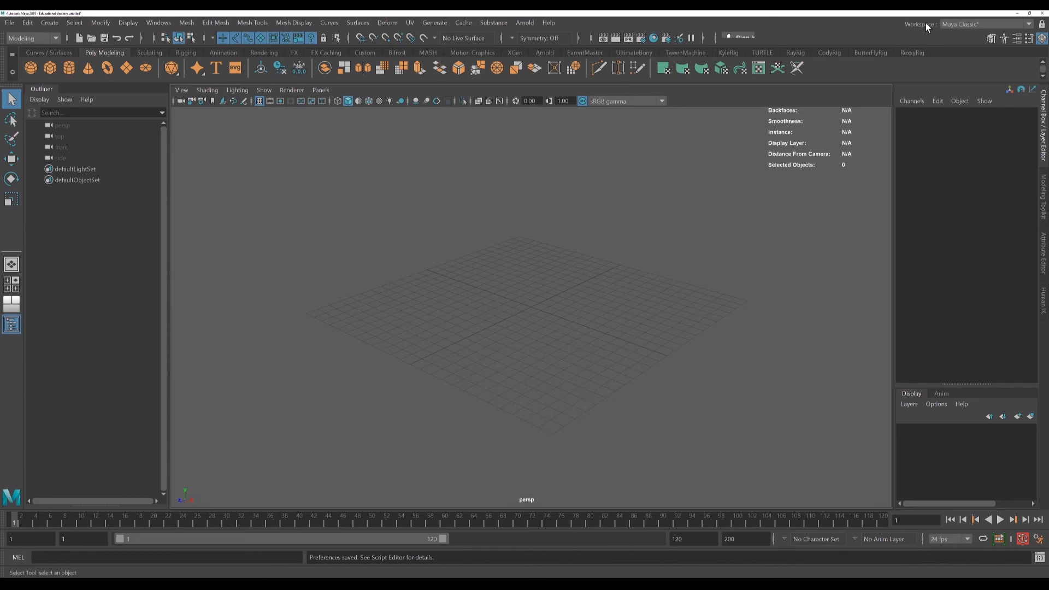
left_click(1029, 25)
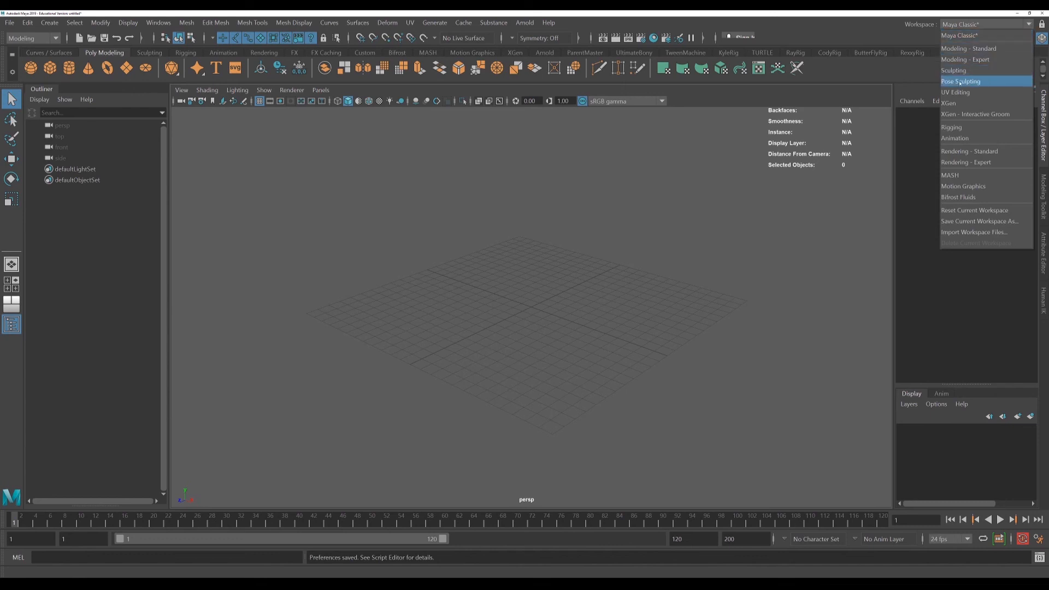
left_click(959, 50)
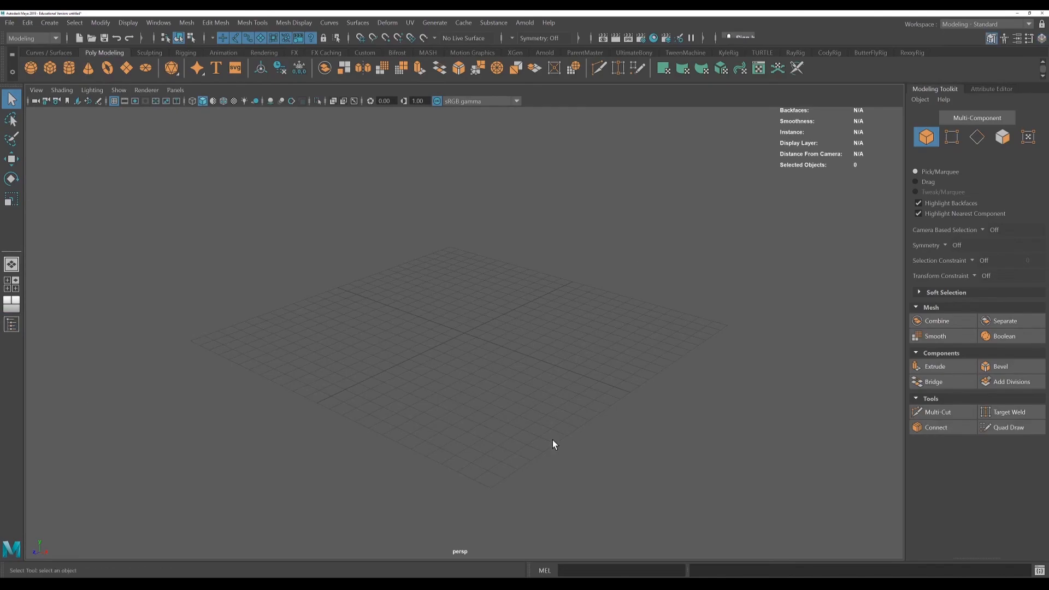
Switch the workspace to UV Editing and on to Animation to view their interface arrangements.
left_click(979, 25)
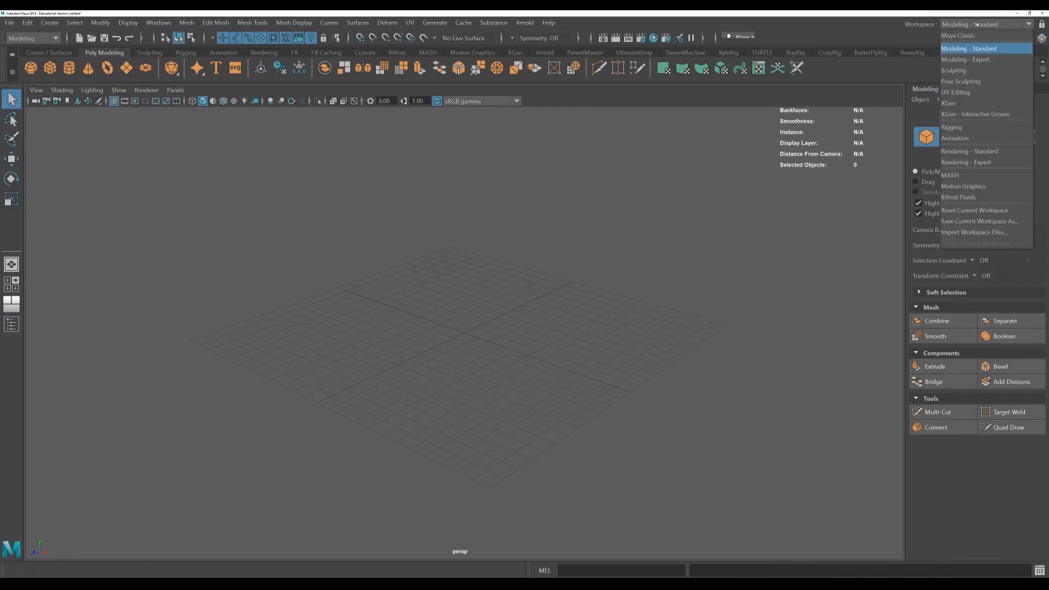
left_click(966, 98)
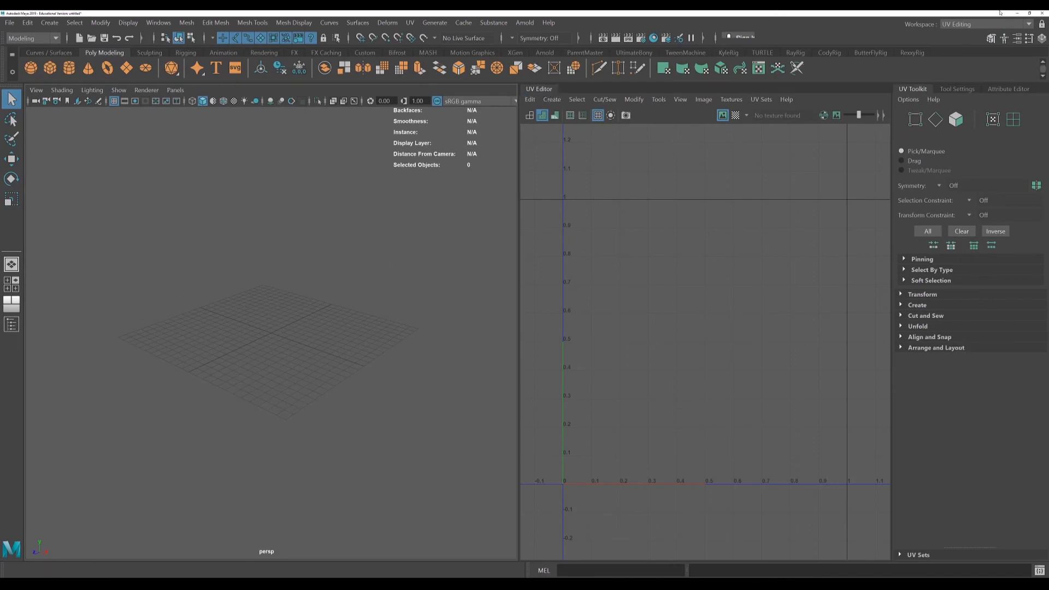
left_click(1003, 26)
left_click(964, 122)
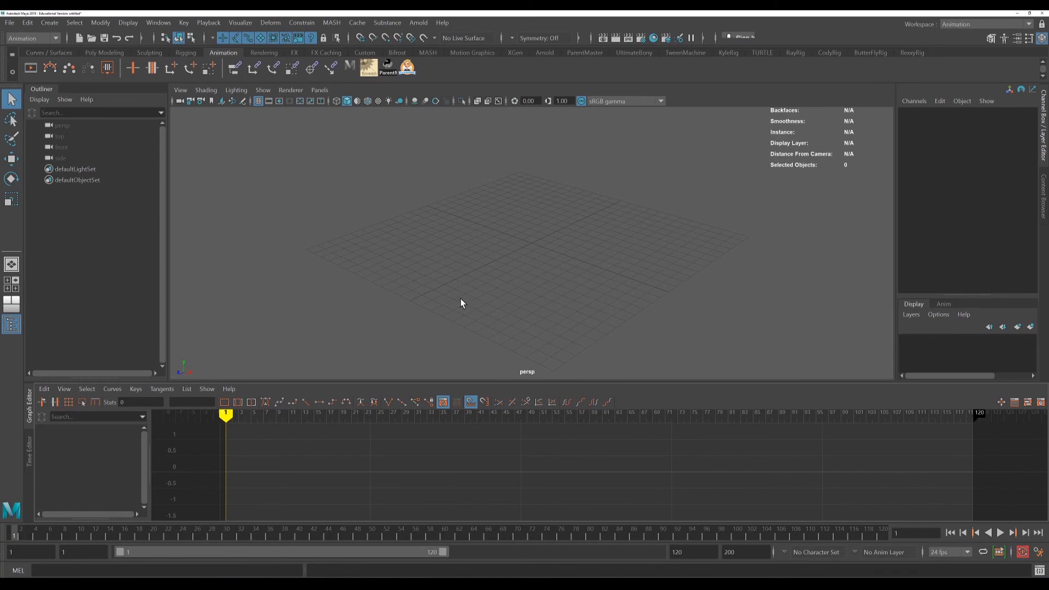
Show the three-pane viewport layout in the Animation workspace and return to the Maya Classic workspace.
left_click(12, 304)
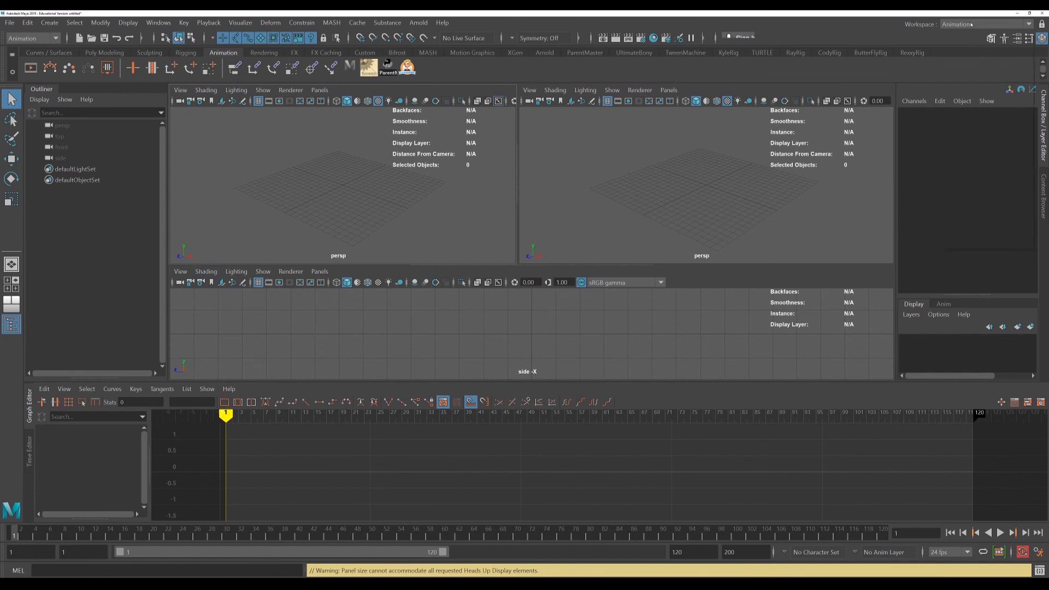
left_click(984, 24)
left_click(978, 35)
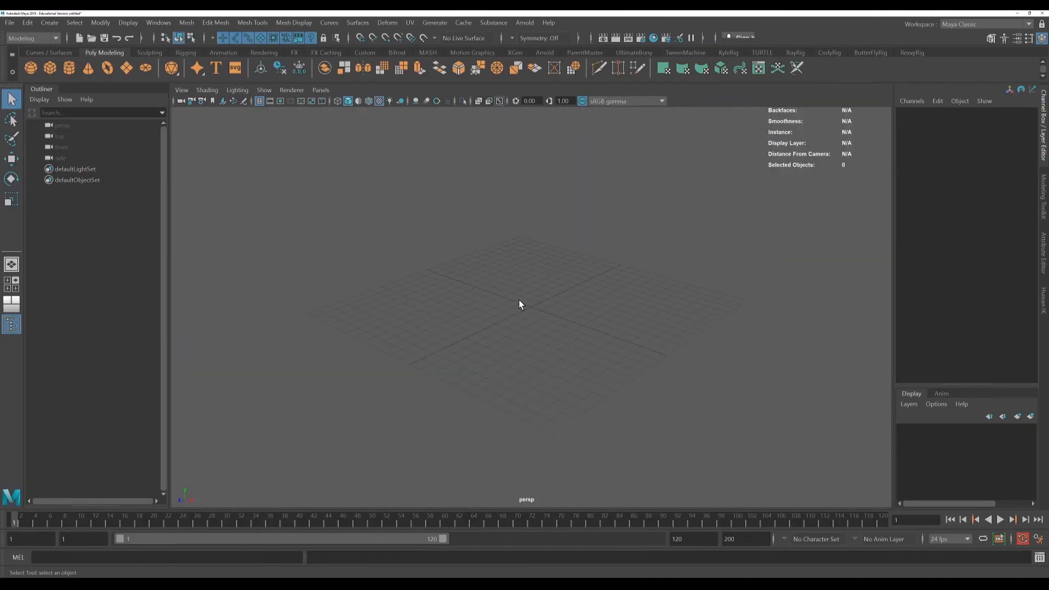
Show the layout with two perspective views above the Graph Editor and go back to the single perspective view.
left_click(12, 305)
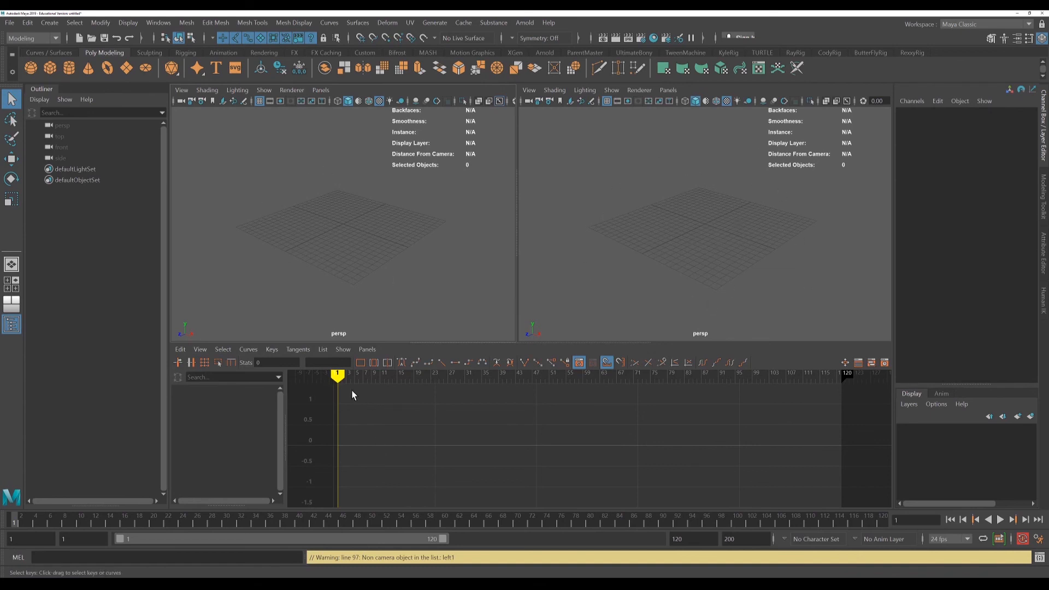
left_click(12, 265)
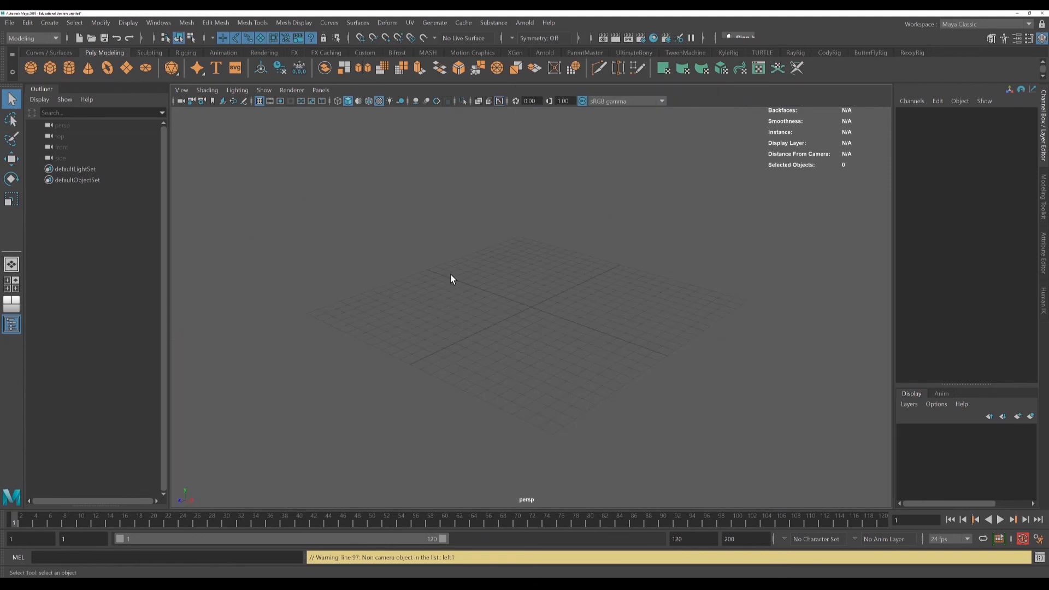